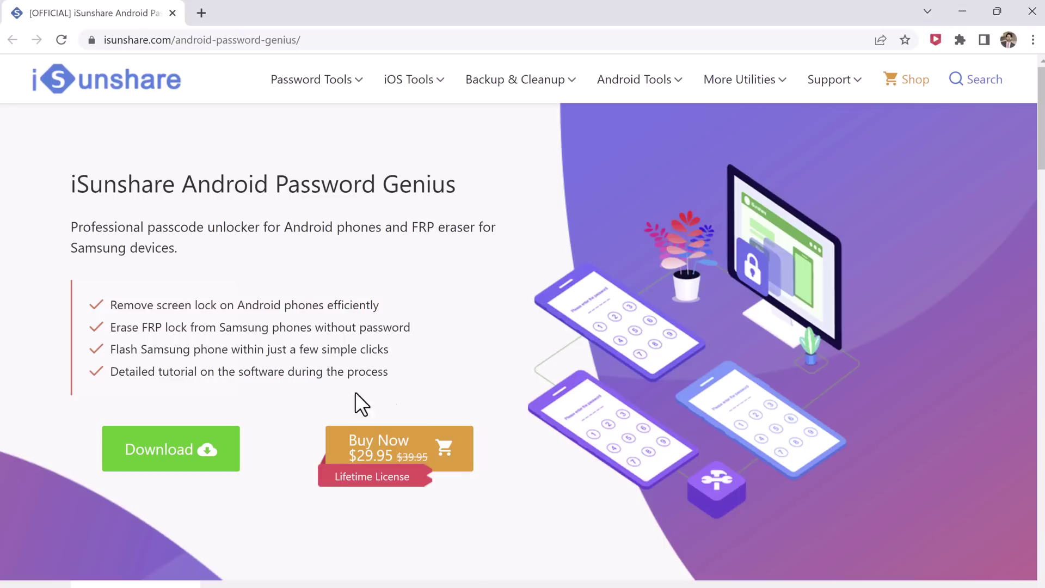
Download the Android Password Genius installer from the iSunshare product page.
left_click(132, 455)
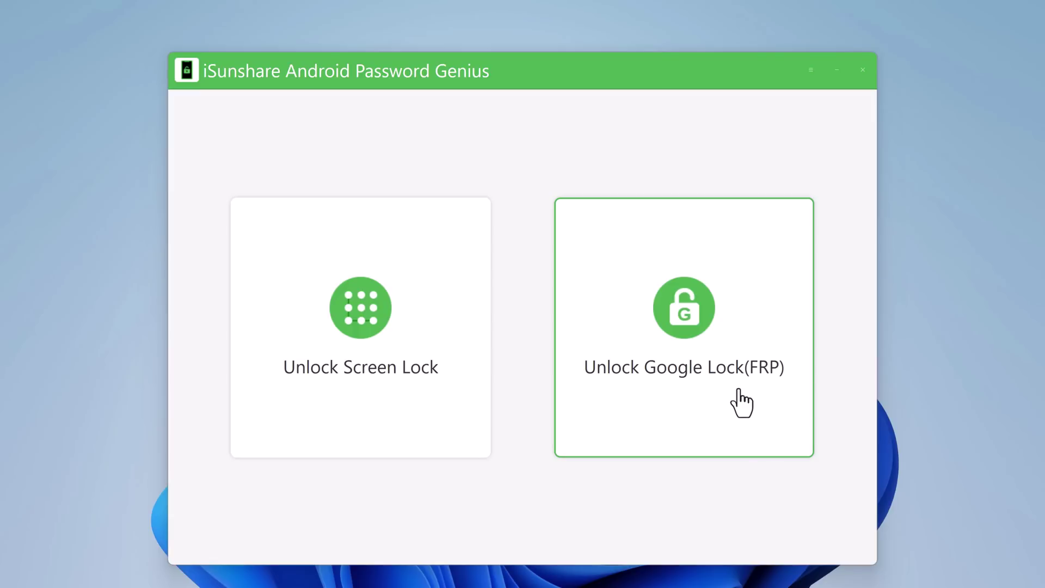
Choose the Android screen-lock removal option and start it.
left_click(356, 402)
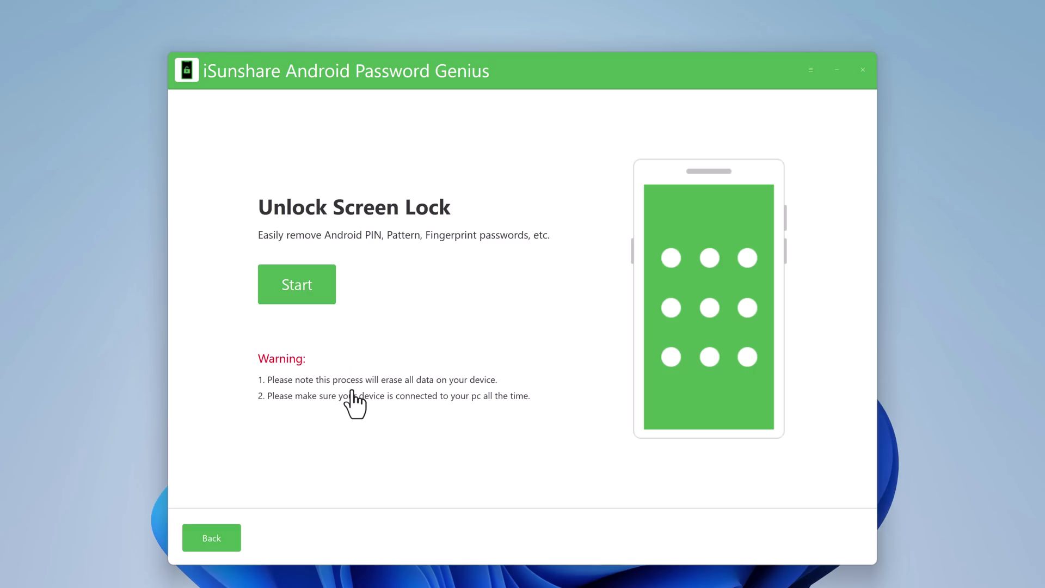
left_click(302, 283)
left_click(306, 293)
Keep Samsung as the device brand and download its data package.
left_click(362, 294)
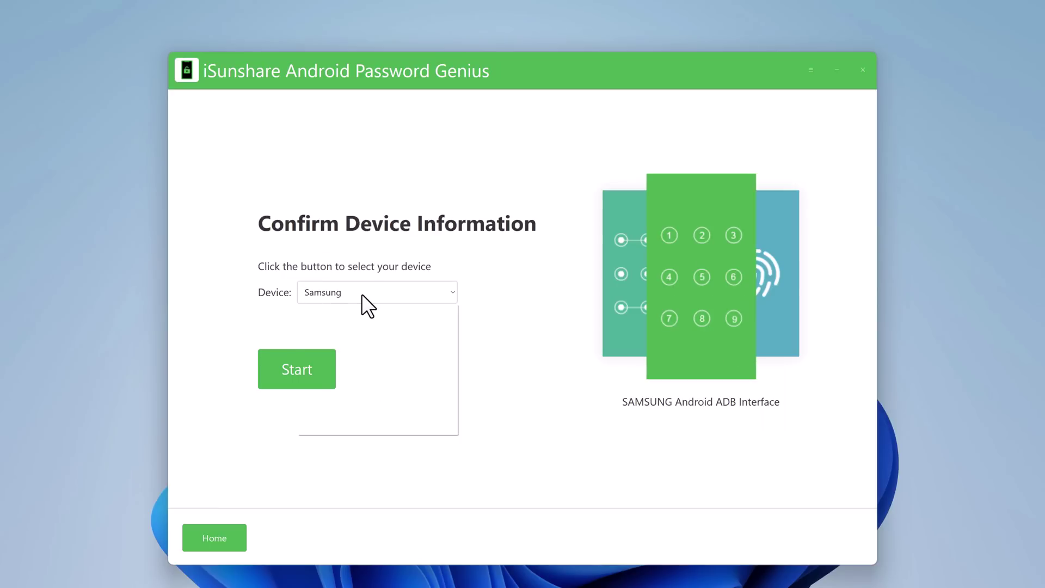
left_click(756, 405)
left_click(312, 371)
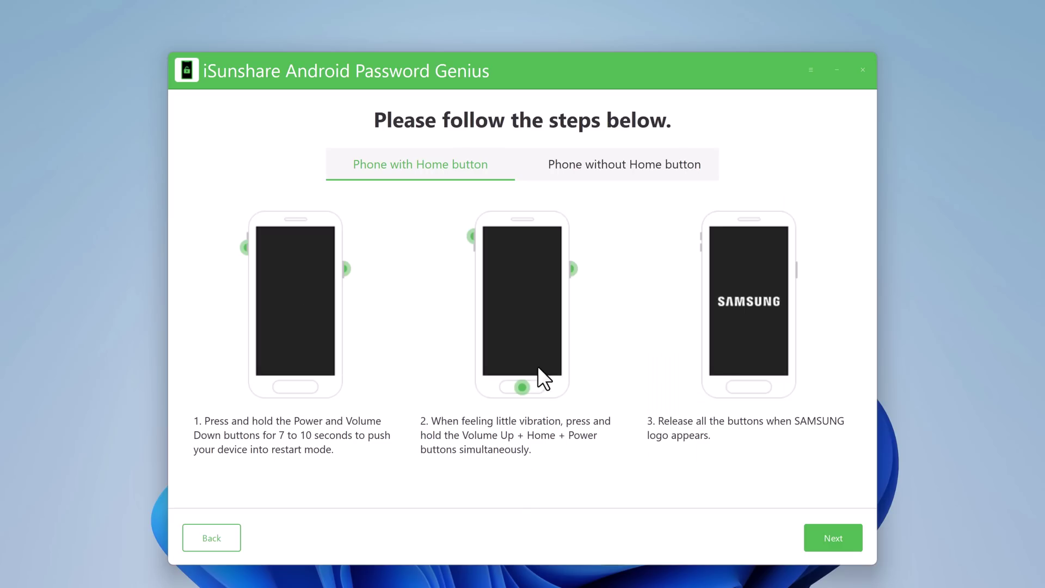
Switch to the 'Phone without Home button' recovery-mode instructions.
left_click(588, 173)
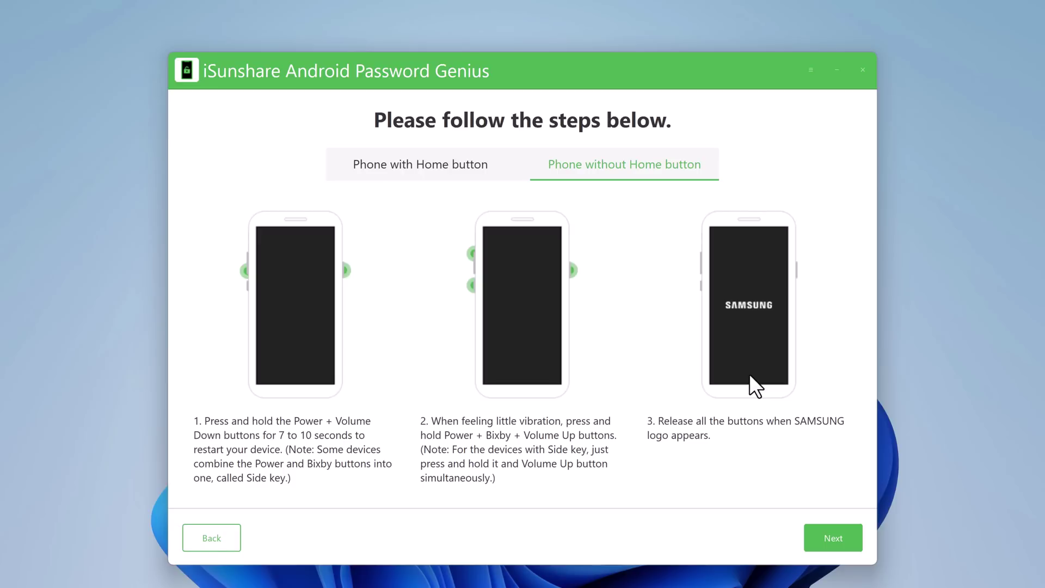
Continue to the wipe data, confirm deletion and reboot system steps.
left_click(825, 540)
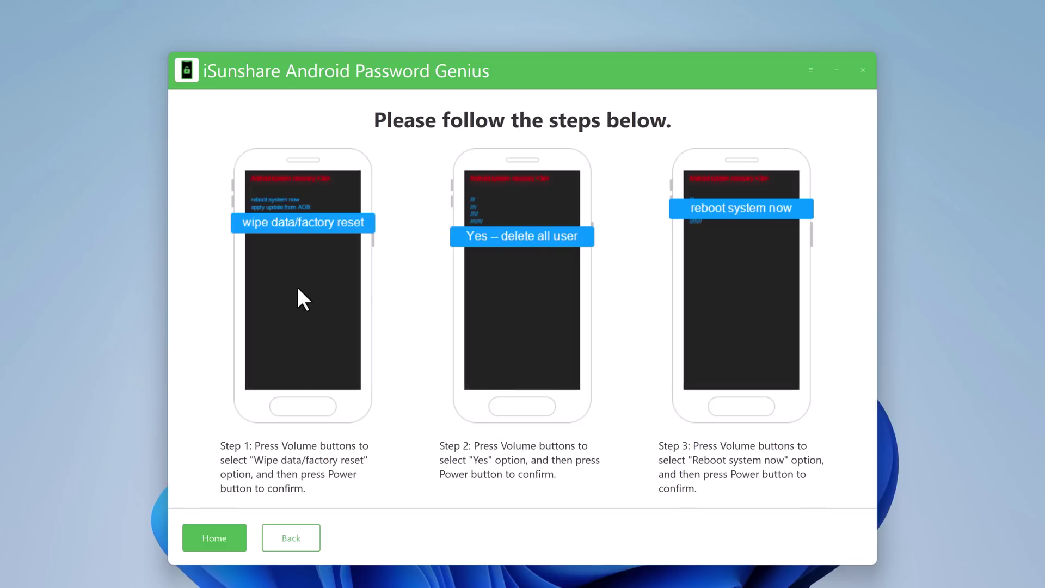